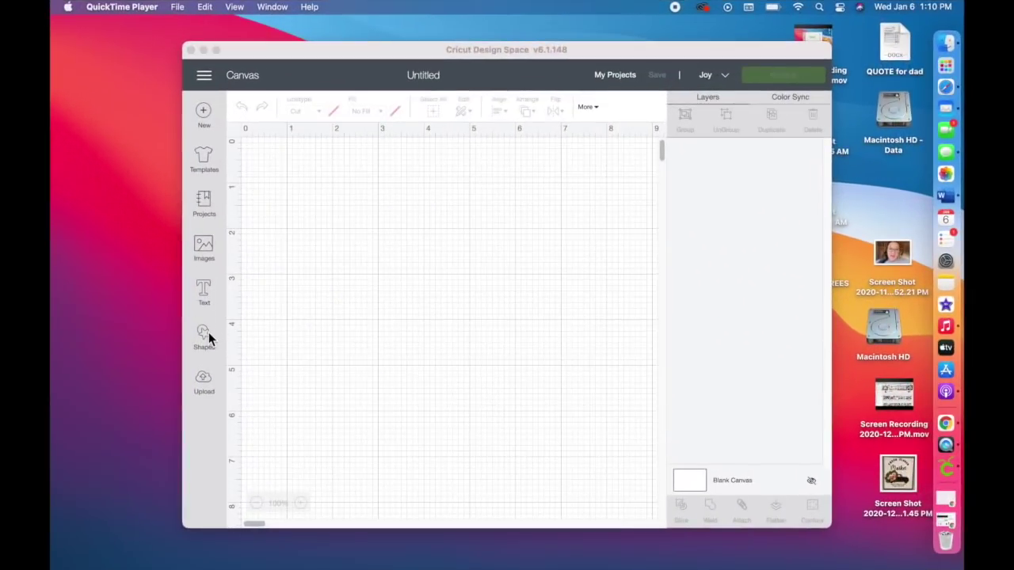
Add a white rectangle 3 inches wide and 7 inches high, using the square shape
click(204, 339)
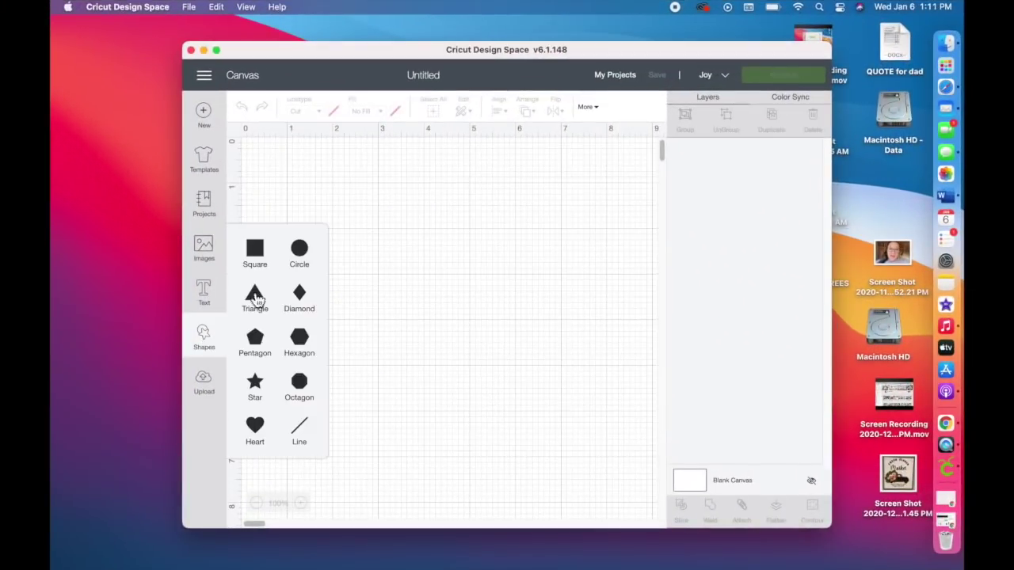
click(261, 264)
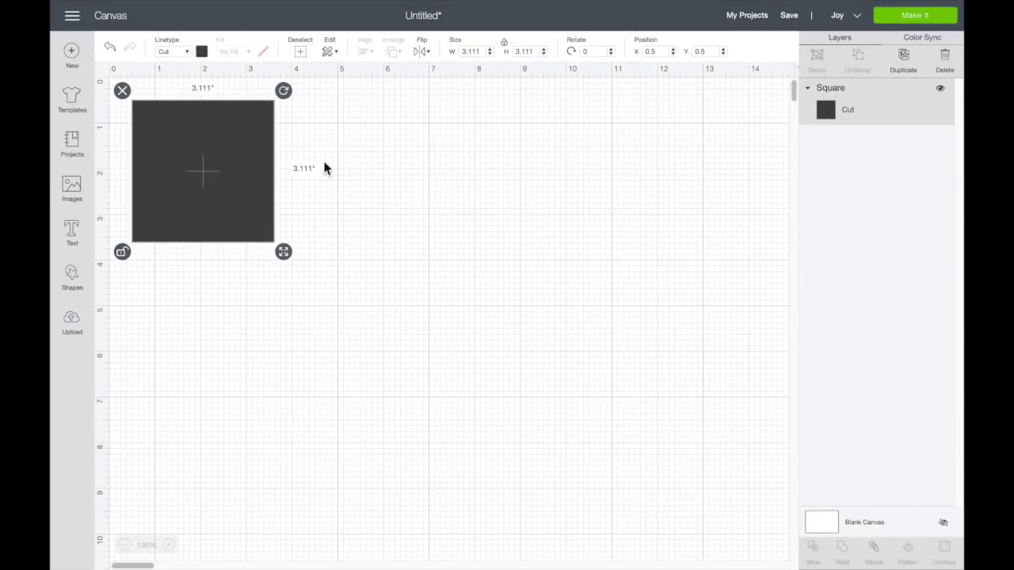
click(532, 53)
text(7)
click(463, 53)
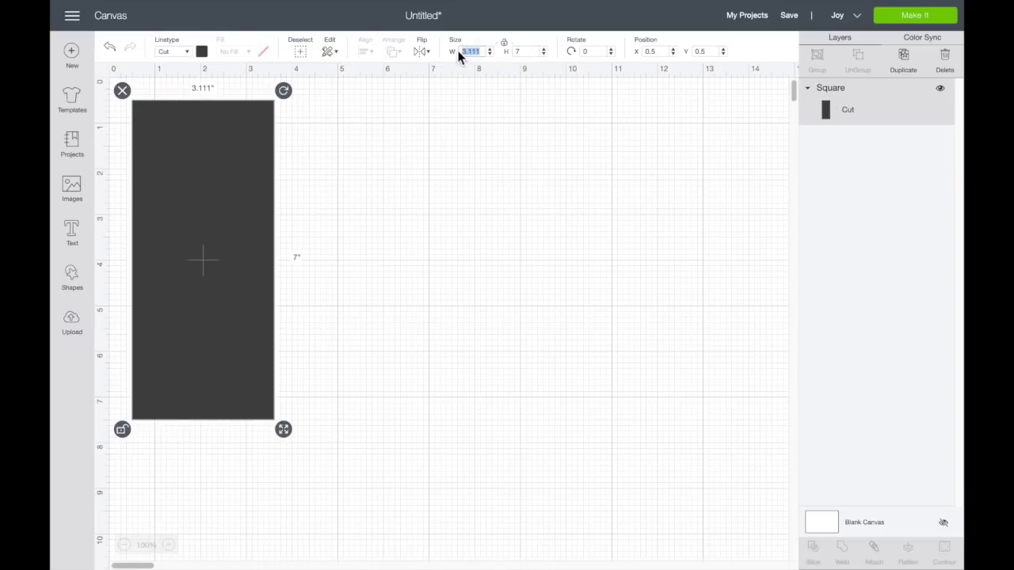
key(Return)
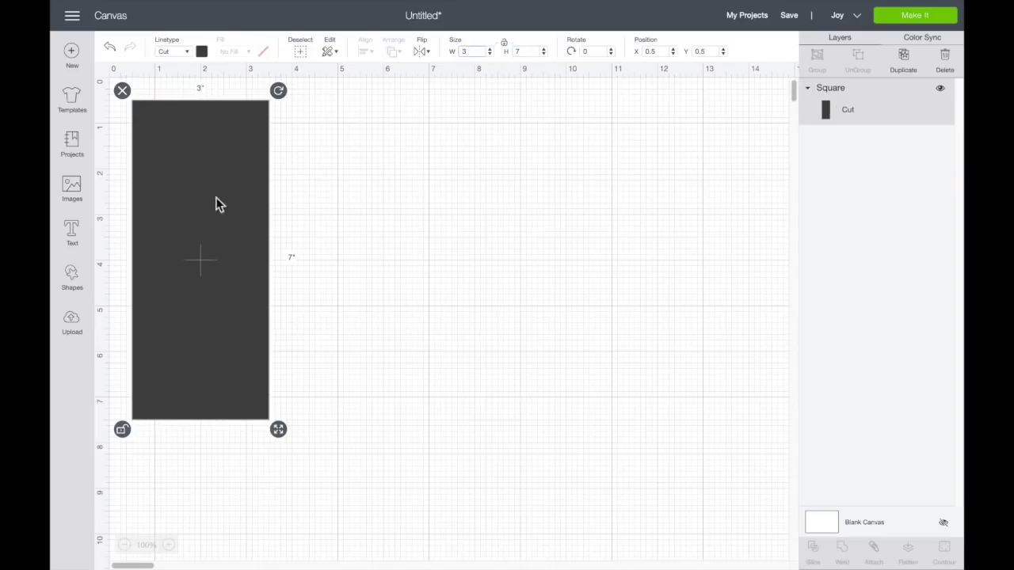
click(202, 52)
click(215, 174)
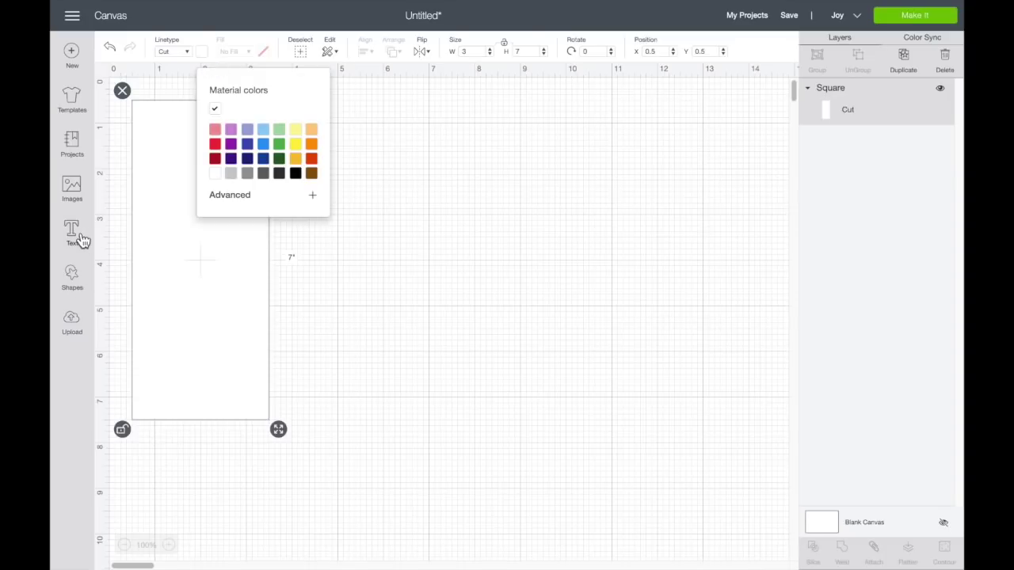
Add the text BLOCKS with each letter on its own line, so the word reads vertically
click(80, 238)
text(B)
key(Return)
text(L)
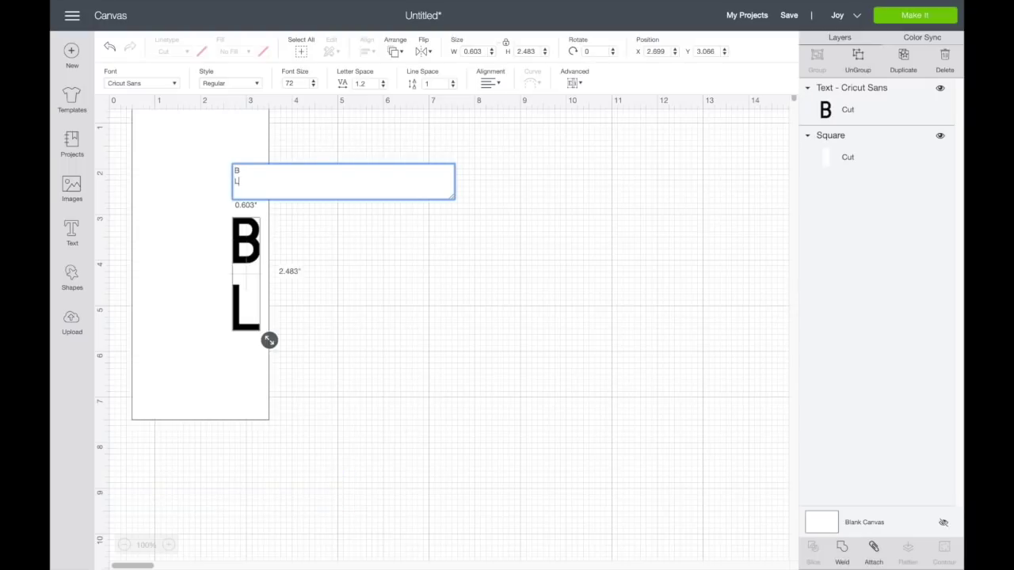
key(Return)
text(O)
key(Return)
text(C)
key(Return)
text(K)
key(Return)
text(S)
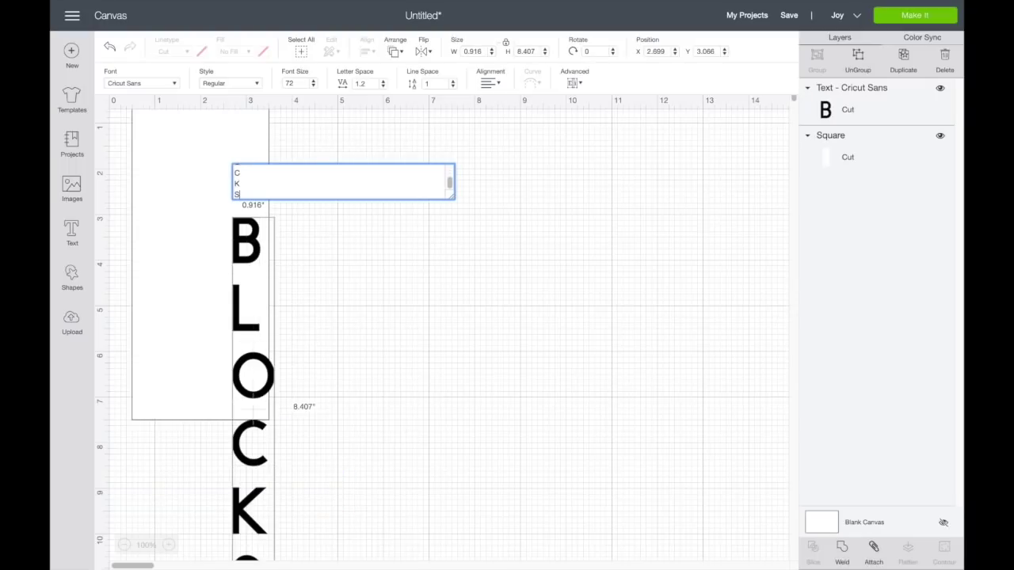
Change the font of the BLOCKS text to the Cricut font Bodoni Std Poster
click(175, 86)
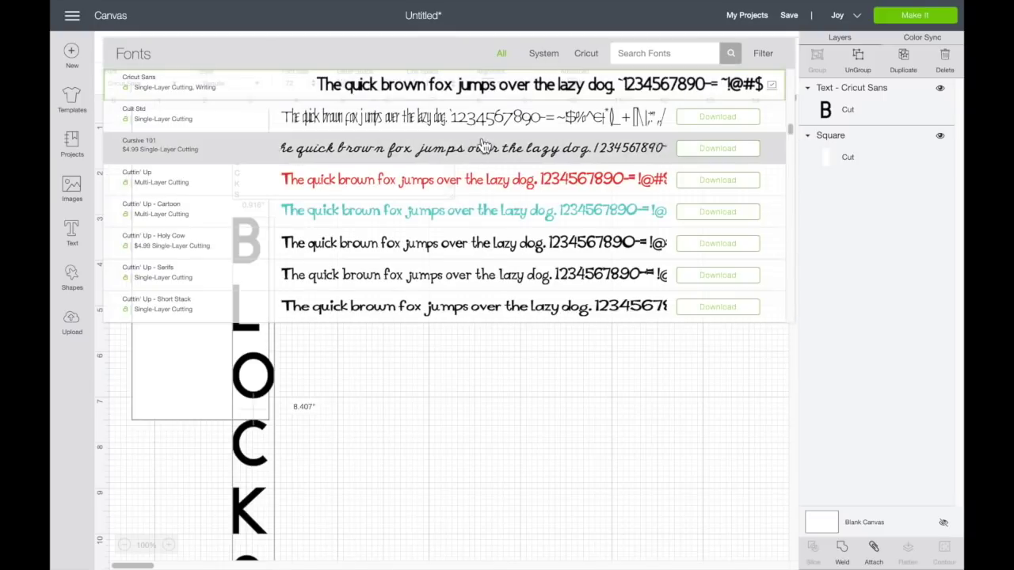
scroll(388, 234, down, 1)
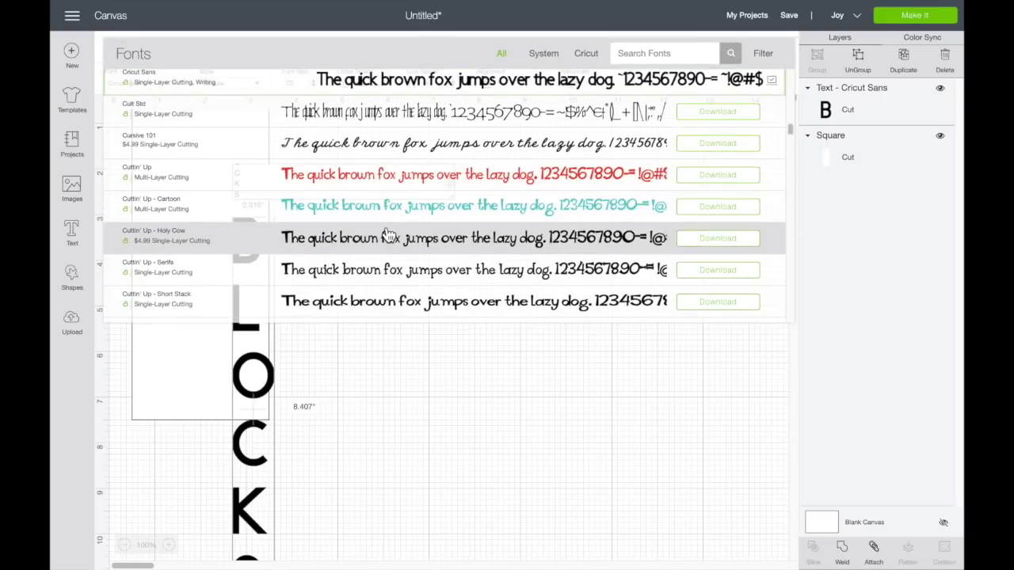
scroll(388, 235, down, 1)
click(598, 59)
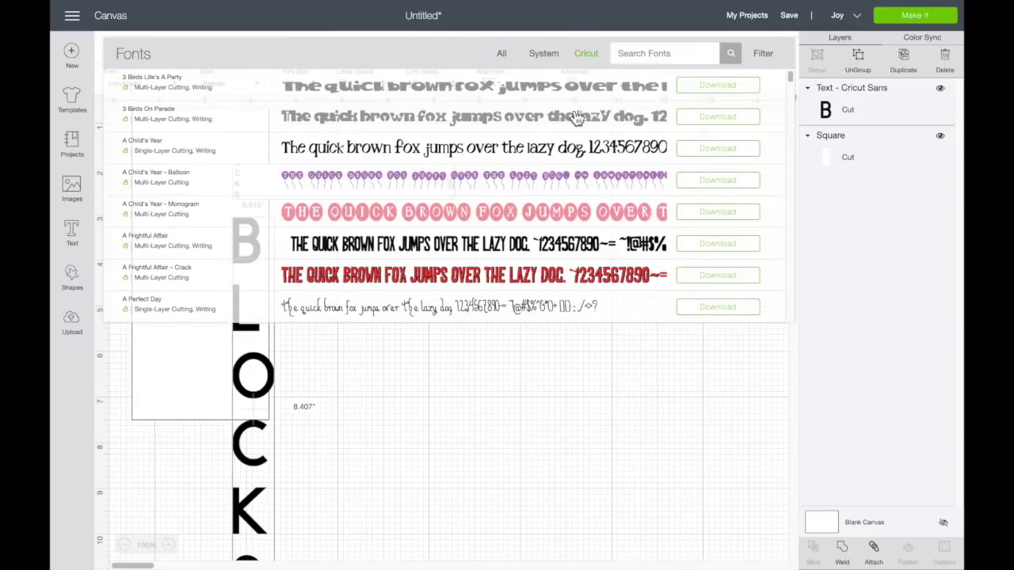
scroll(416, 214, down, 5)
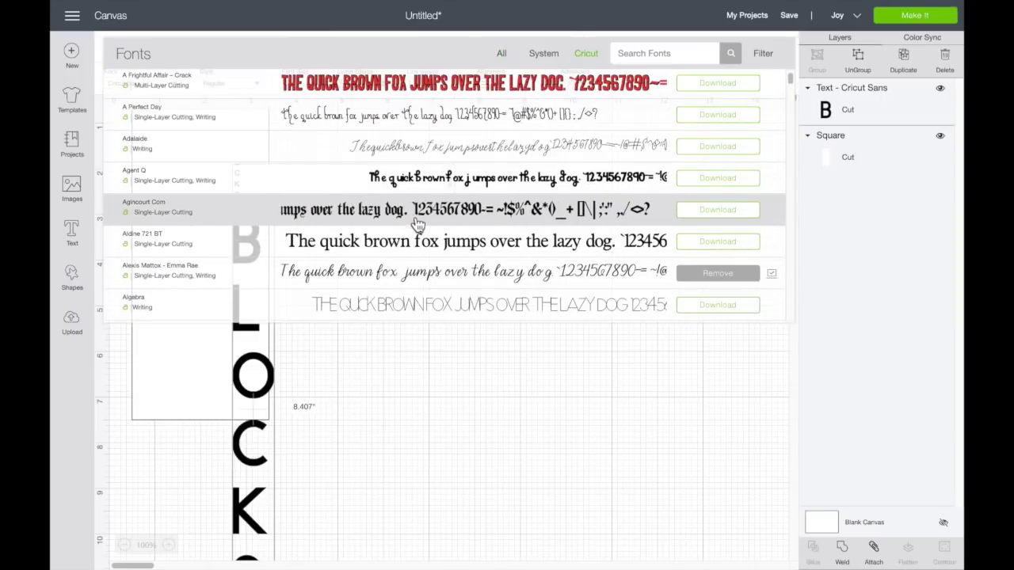
scroll(417, 224, down, 5)
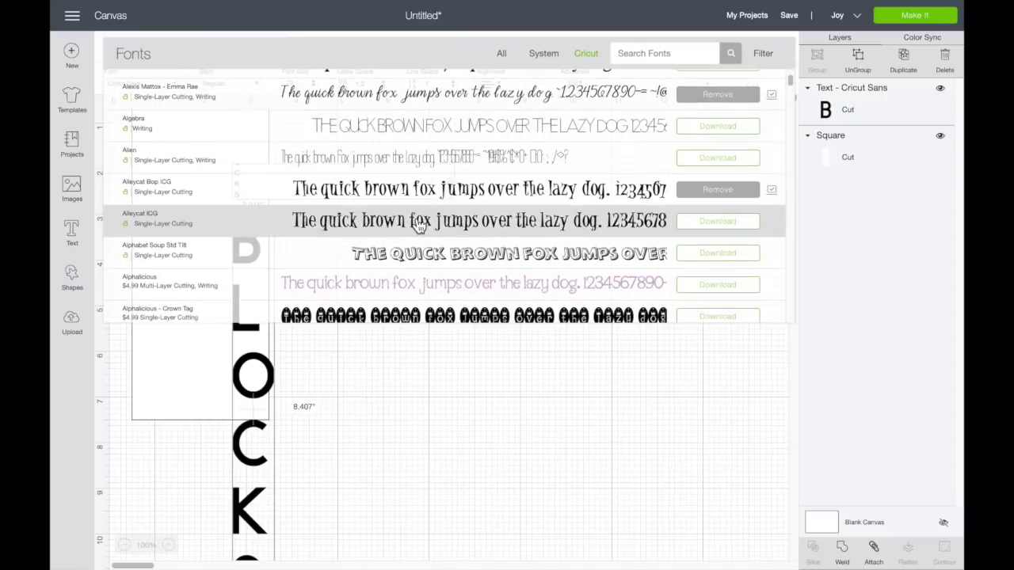
scroll(418, 226, down, 8)
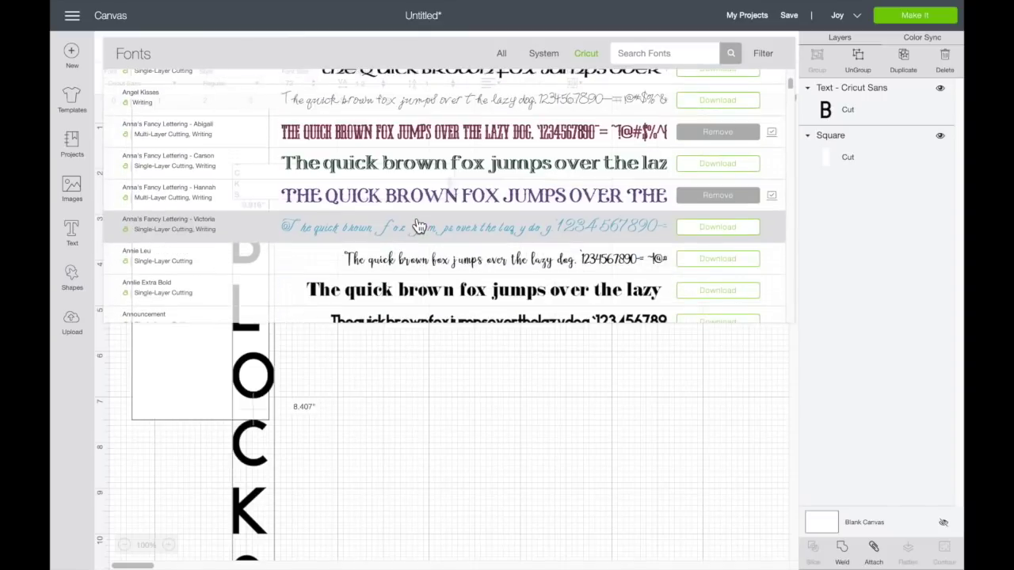
scroll(419, 227, down, 1)
click(421, 184)
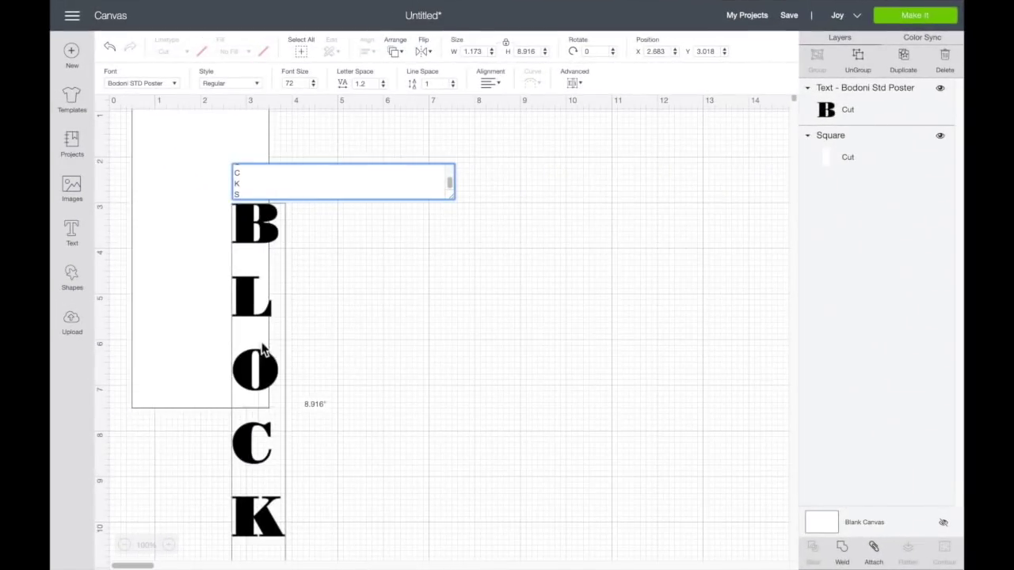
Move the vertical BLOCKS text up onto the white rectangle
click(249, 364)
drag(250, 364, 202, 230)
scroll(309, 277, up, 1)
click(255, 505)
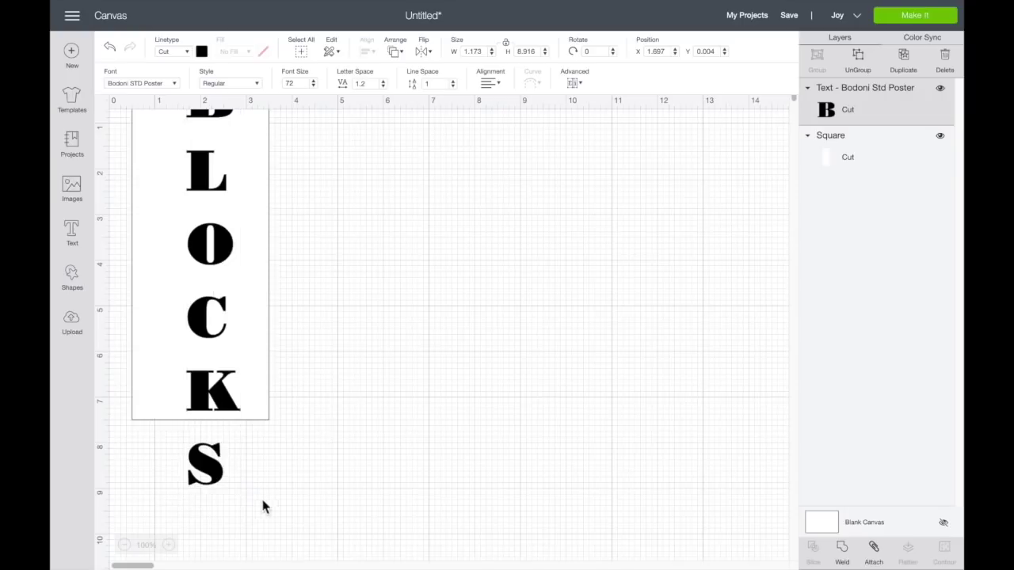
scroll(284, 388, down, 5)
scroll(278, 364, up, 5)
Reposition the rectangle and resize the BLOCKS text to about 1.41 by 6.71 inches so it fits inside
drag(253, 289, 259, 372)
drag(204, 129, 202, 236)
scroll(286, 295, down, 5)
drag(245, 335, 259, 238)
scroll(349, 246, down, 1)
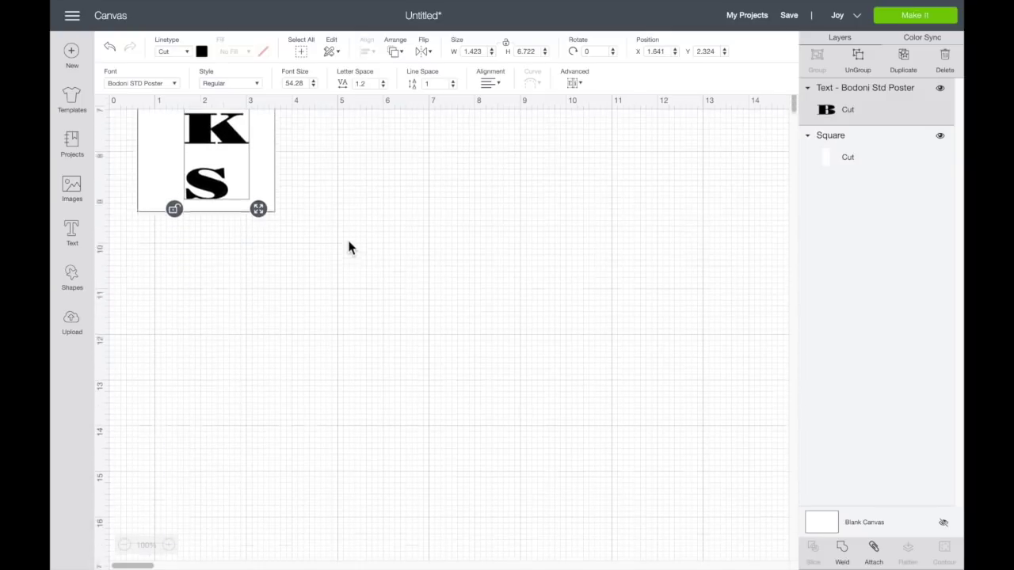
scroll(348, 246, up, 6)
drag(228, 310, 211, 340)
mouse_move(251, 506)
mouse_down()
mouse_move(240, 505)
mouse_move(250, 507)
mouse_up()
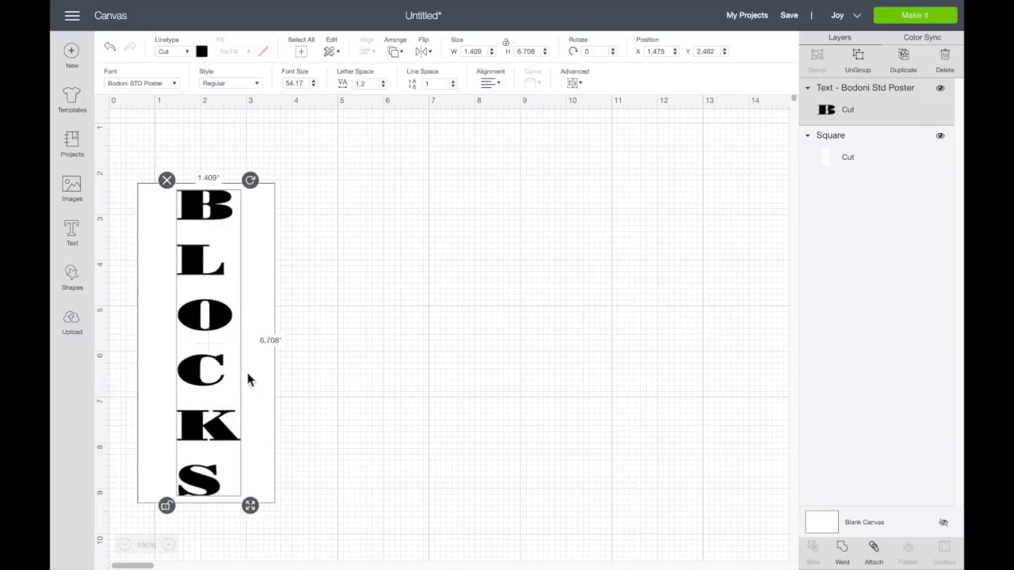
Set the line spacing of the BLOCKS text to 0.5 and ungroup it into separate letters
click(453, 86)
click(454, 86)
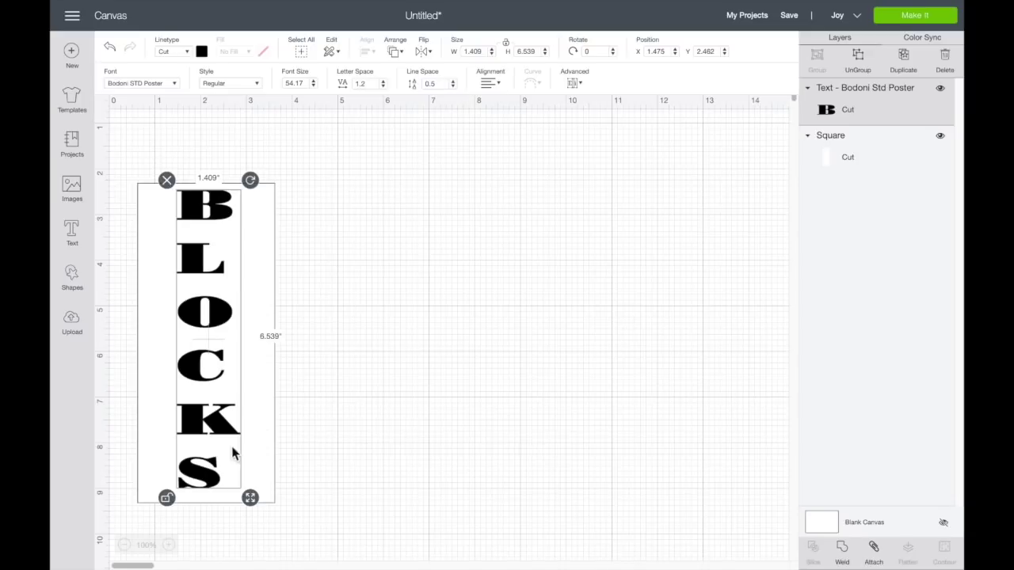
click(862, 67)
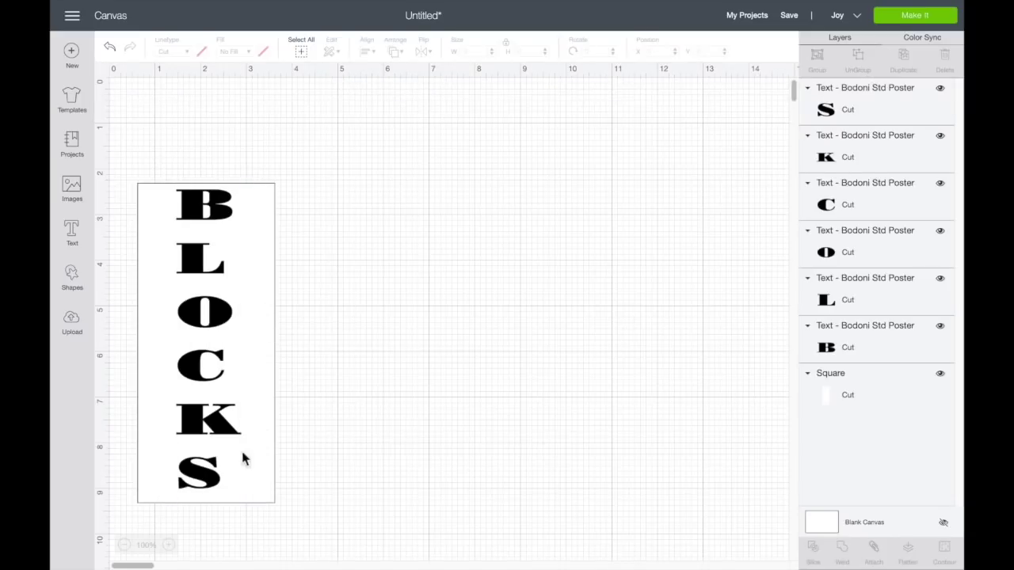
Enlarge and reposition the individual letters of BLOCKS so they stack closely and fill the rectangle's height
click(192, 477)
drag(231, 497, 237, 502)
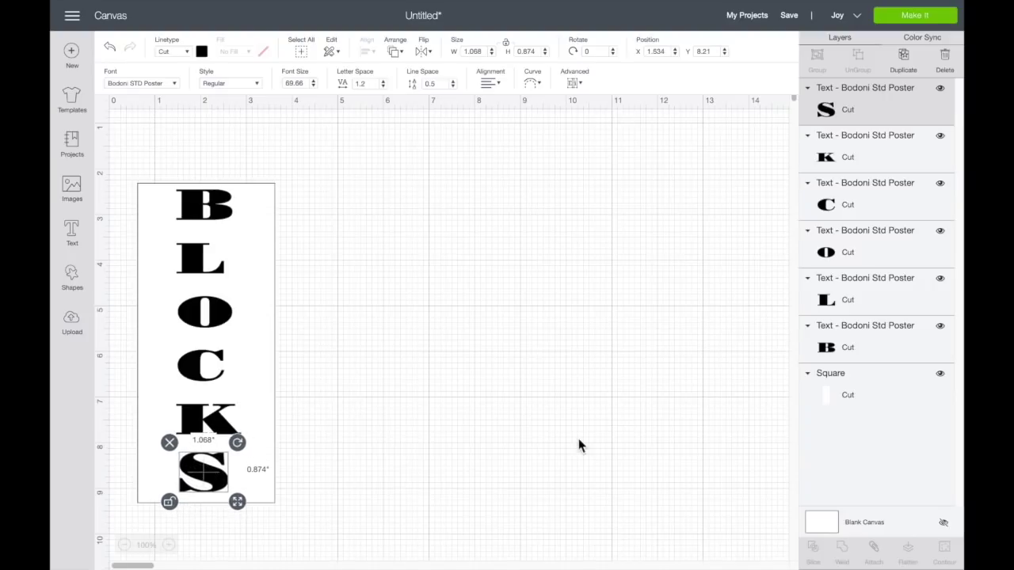
click(563, 448)
click(211, 204)
click(203, 265)
drag(233, 286, 234, 295)
click(234, 236)
drag(233, 235, 217, 235)
click(335, 319)
click(215, 317)
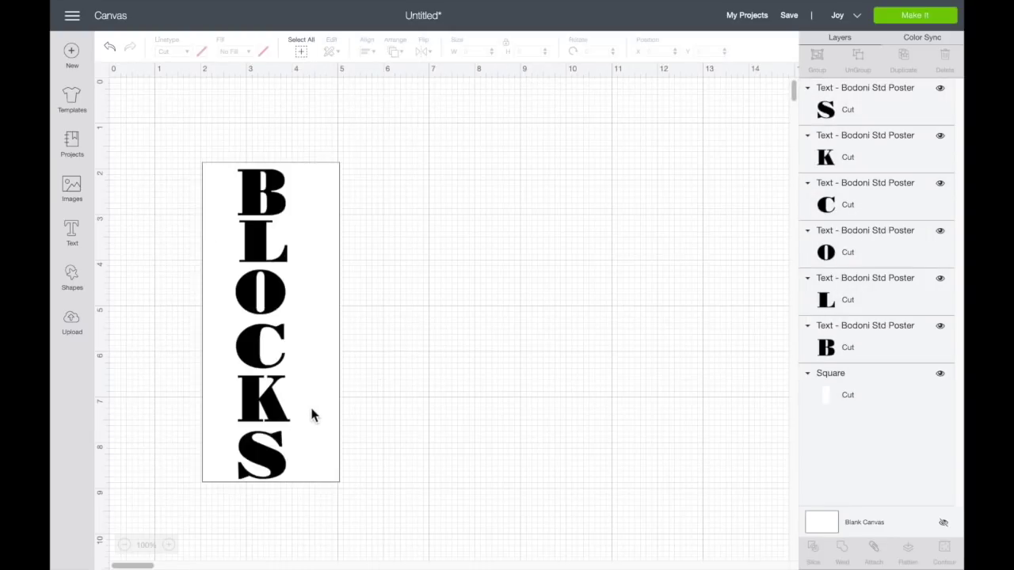
Move the rectangle away from the letters, then weld the six BLOCKS letters into one shape set aside on the canvas
drag(311, 415, 607, 415)
drag(309, 503, 194, 139)
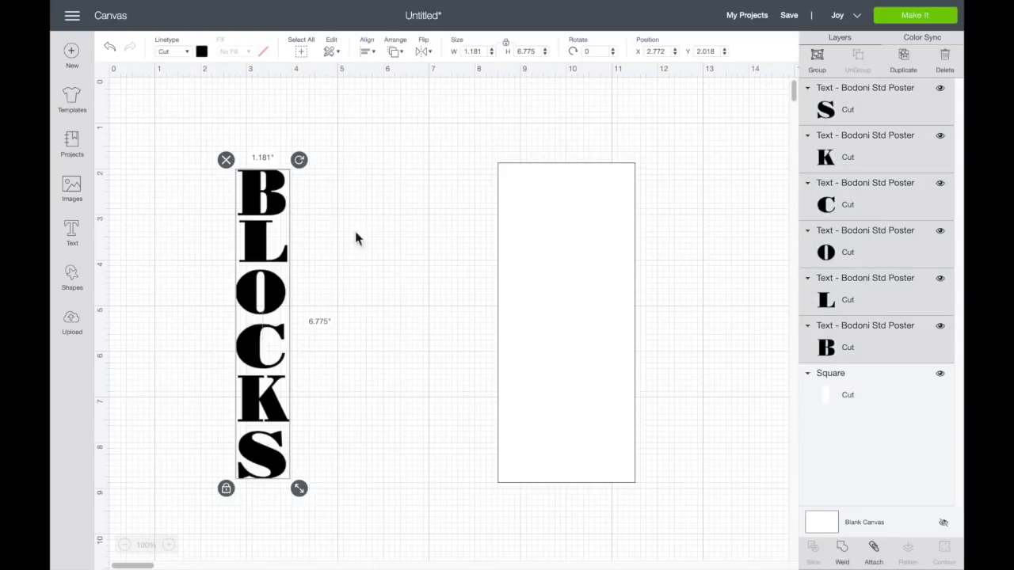
click(842, 551)
drag(276, 345, 174, 278)
Resize the white rectangle to 5 inches wide by 3 inches high and move it nearer the top of the canvas
click(563, 375)
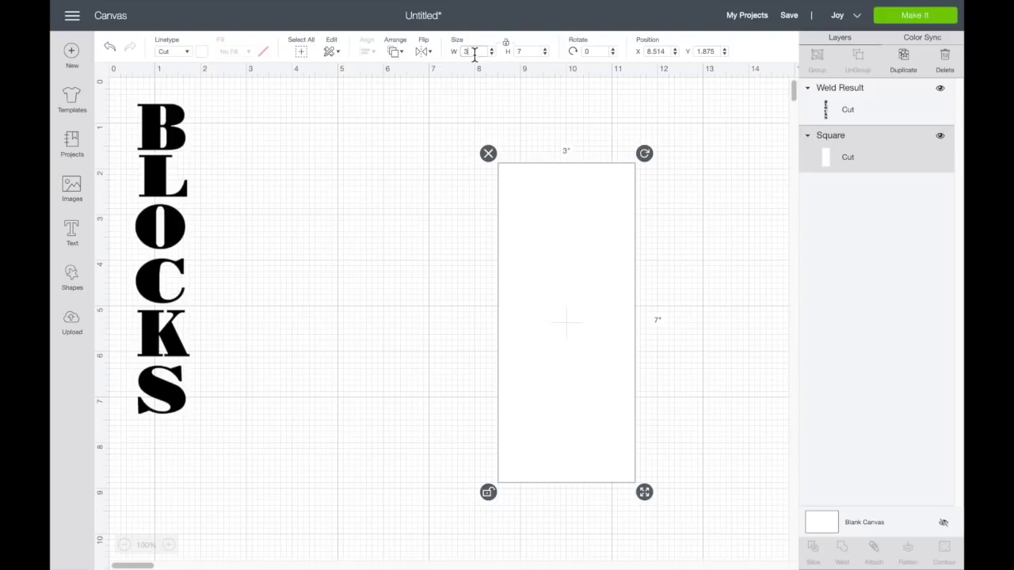
key(Tab)
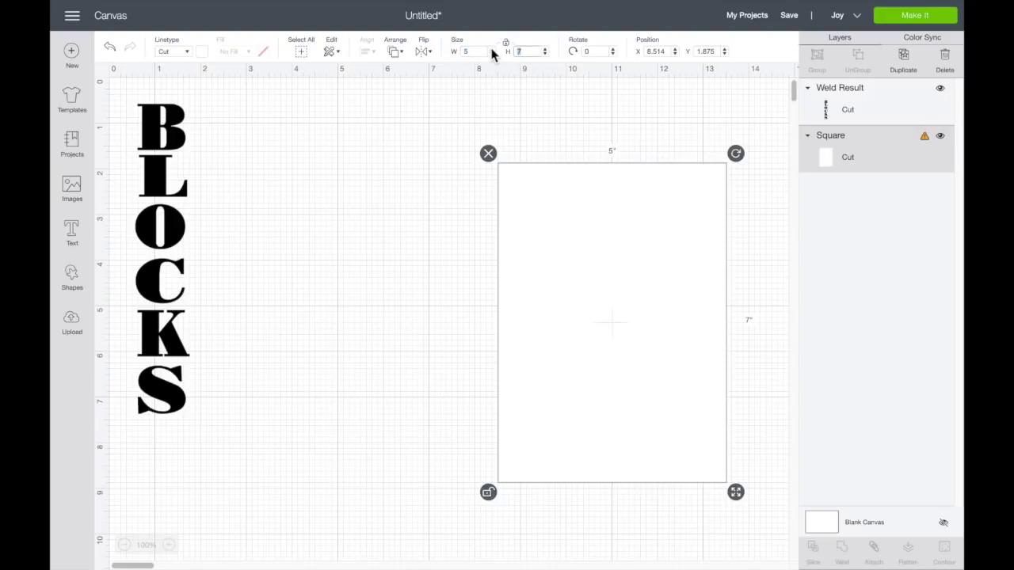
text(3)
key(Return)
drag(610, 203, 528, 188)
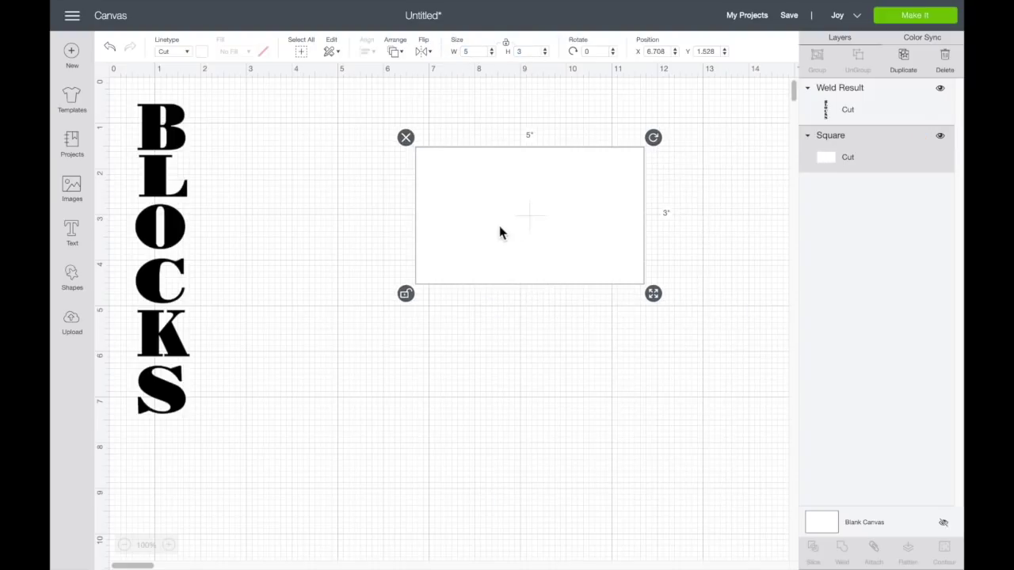
Add the text 20MM and stretch it across the white rectangle so it nearly fills the width
click(72, 230)
text(20MM)
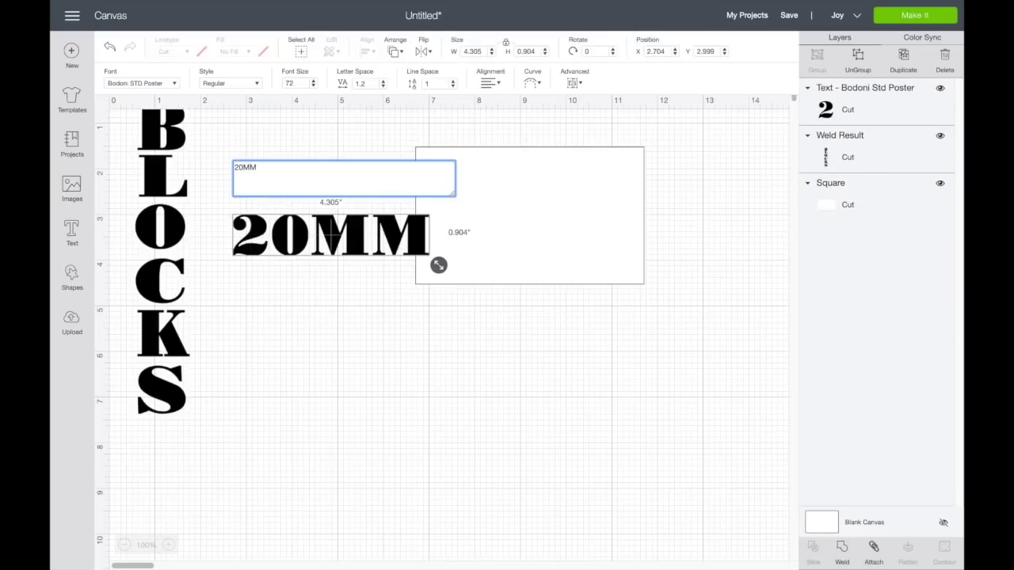
drag(324, 241, 513, 195)
drag(624, 216, 651, 265)
click(410, 222)
click(712, 262)
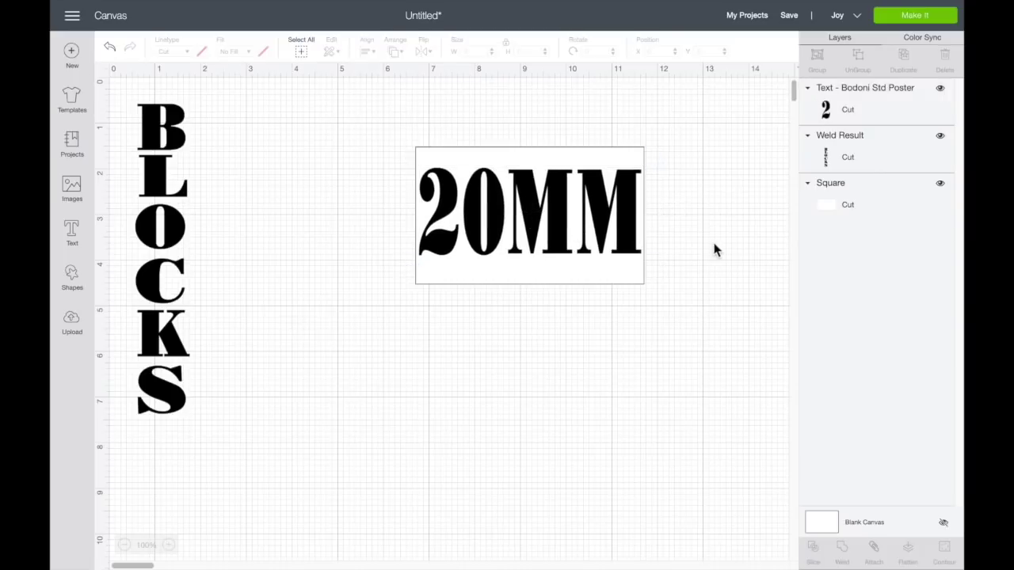
Move the rectangle below the 20MM text, then weld the text and place it closer to the BLOCKS label
drag(579, 285, 563, 528)
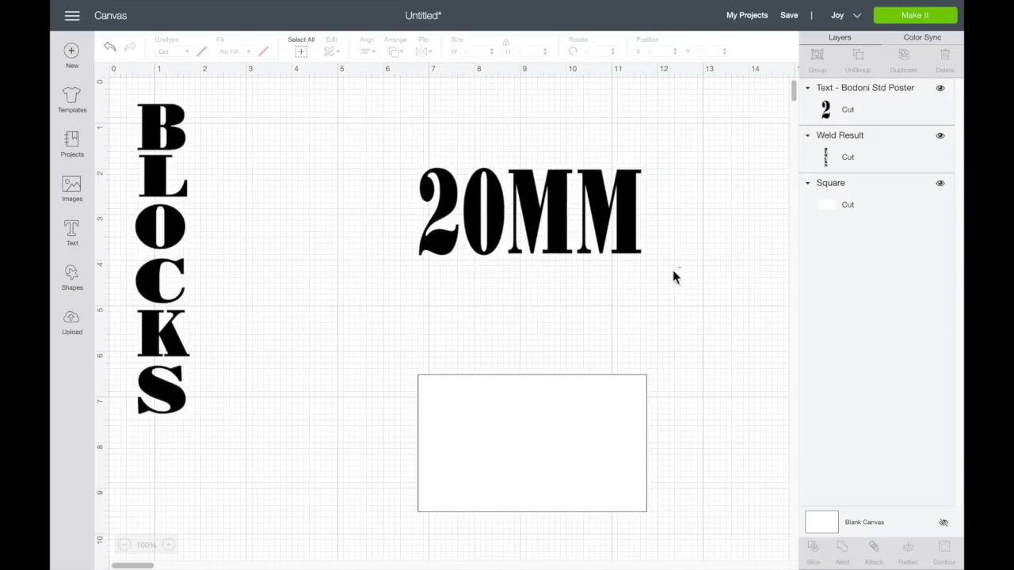
drag(672, 276, 382, 172)
click(854, 557)
drag(520, 235, 356, 175)
click(490, 362)
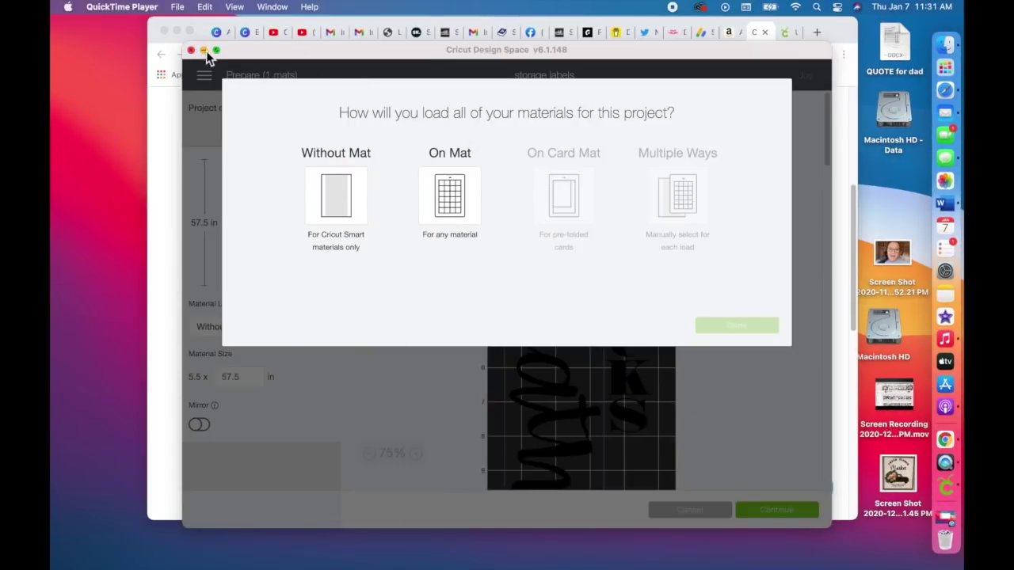
Choose to load all materials for the storage labels project without a mat
click(216, 51)
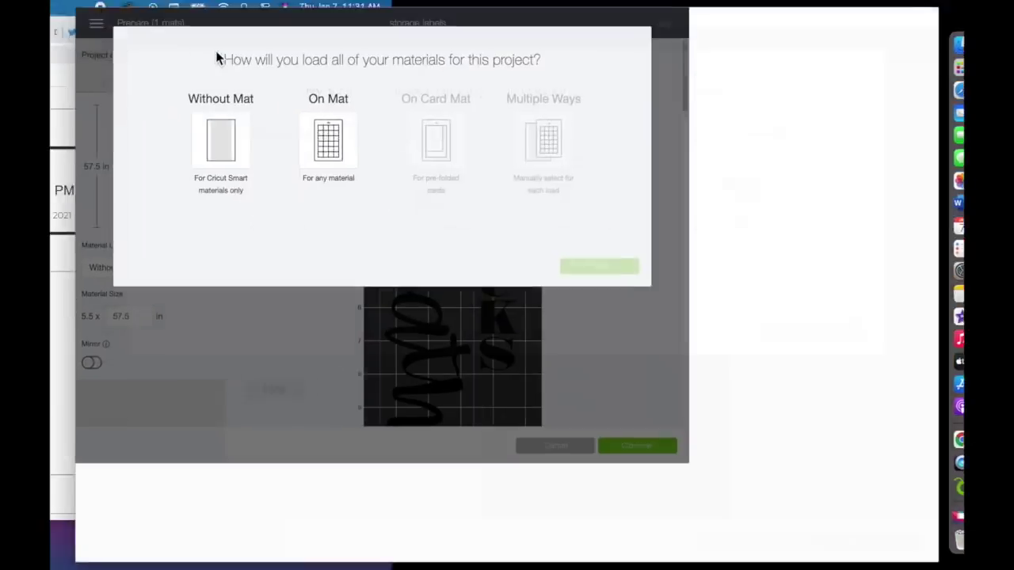
click(341, 143)
click(743, 269)
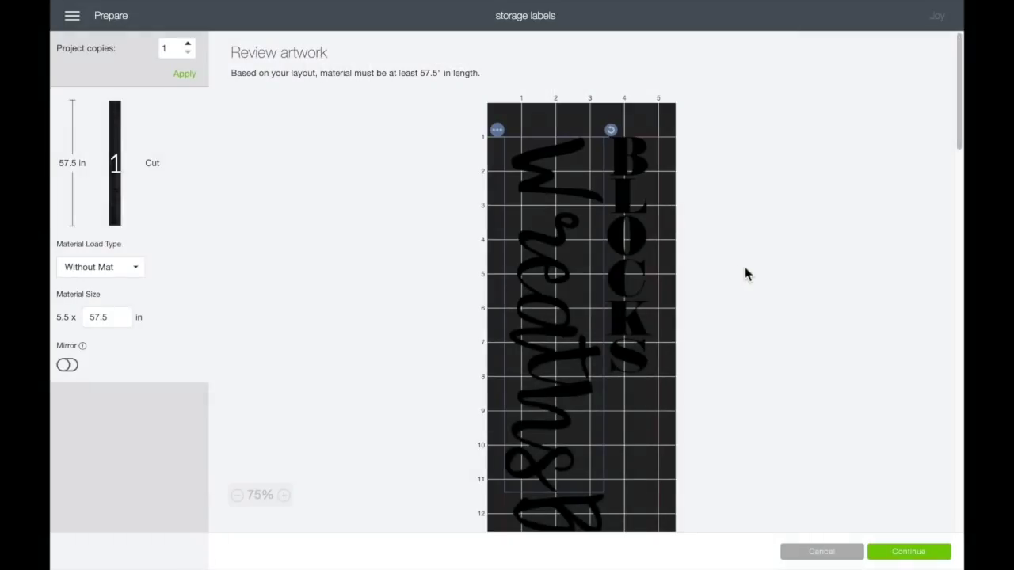
Continue from the artwork review to the make stage and accept the free gifts offer
click(920, 557)
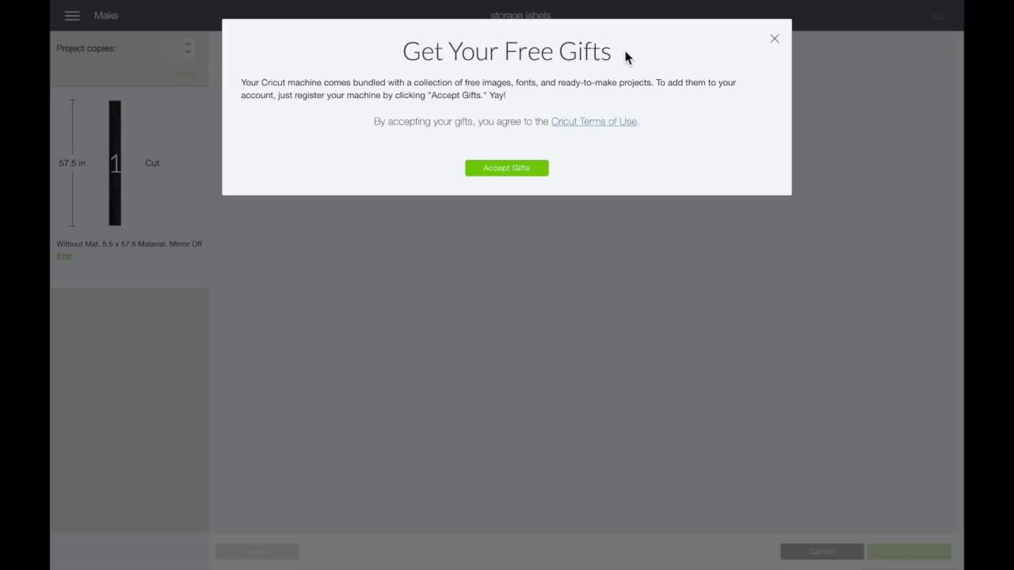
click(529, 170)
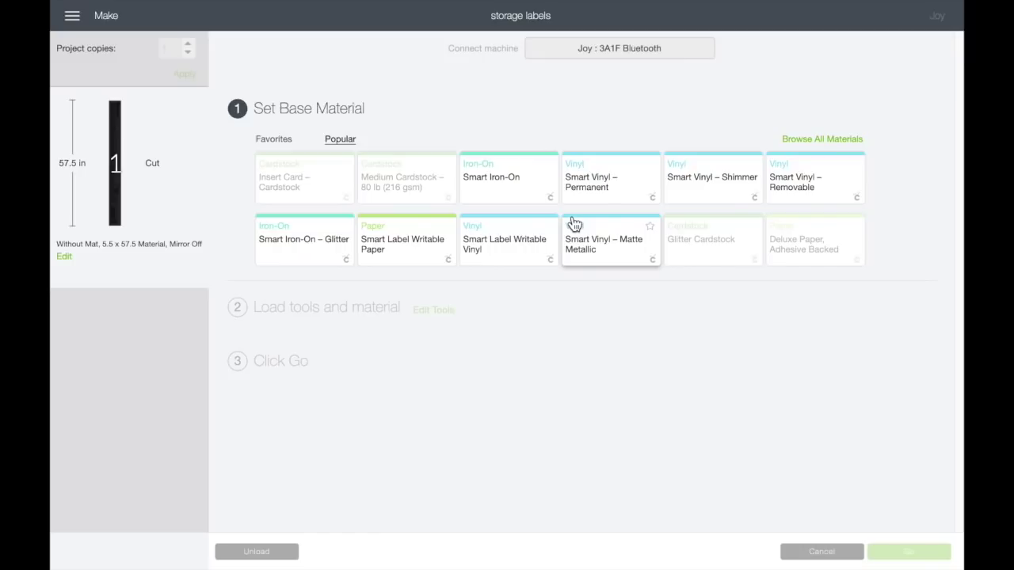
Set the base material to Smart Vinyl – Permanent with More pressure and start the cut
click(613, 195)
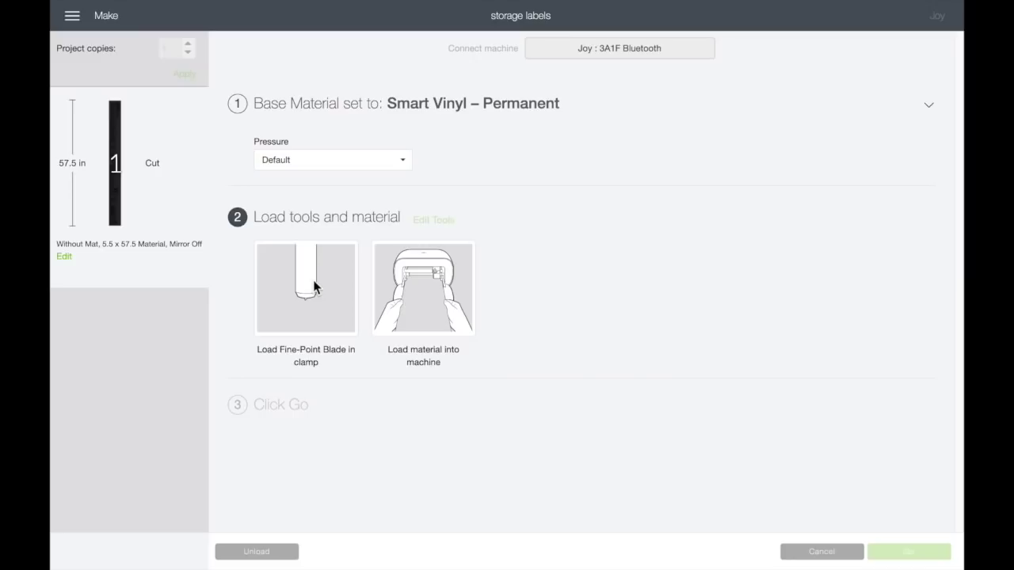
click(391, 162)
click(380, 178)
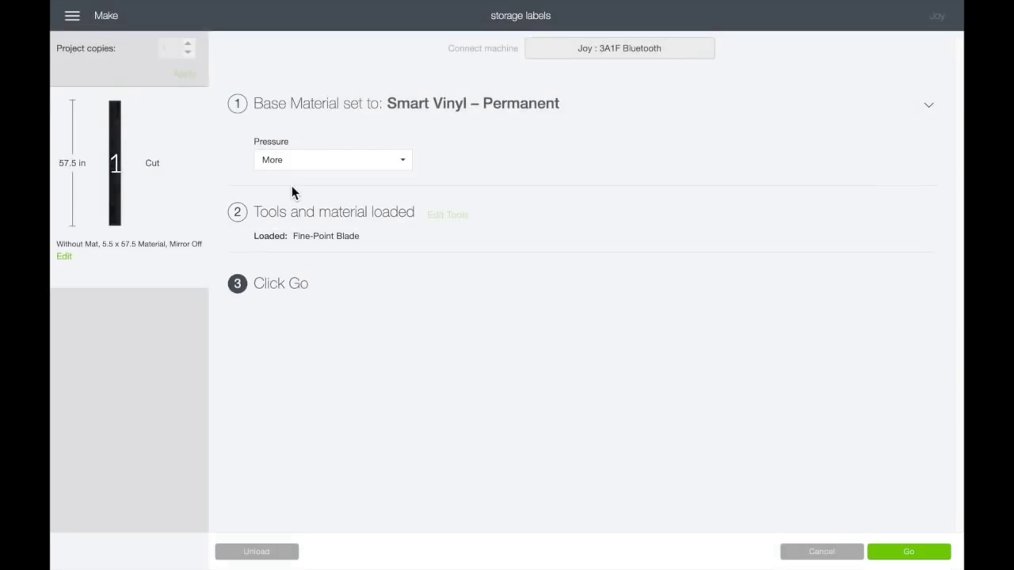
click(904, 556)
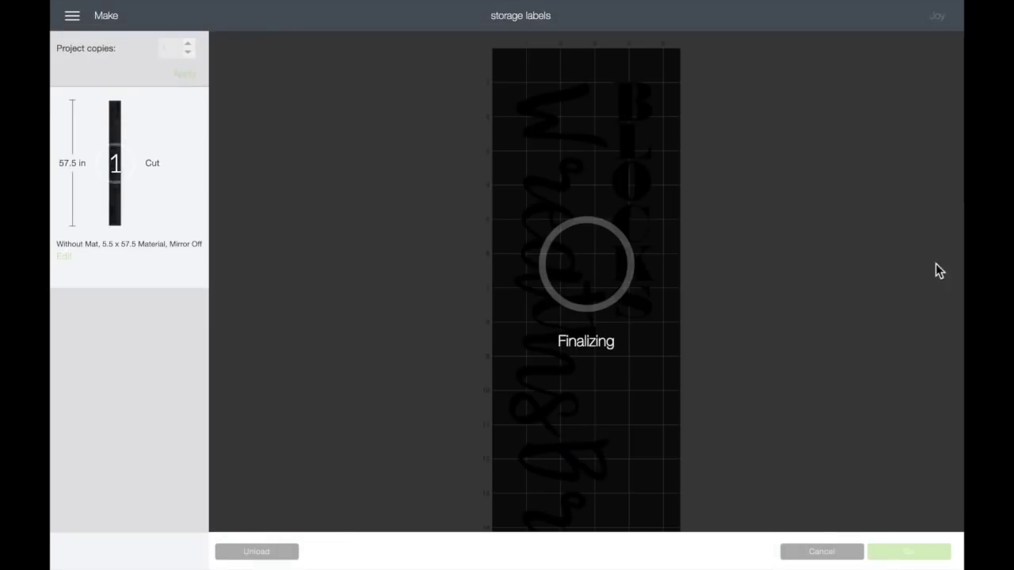